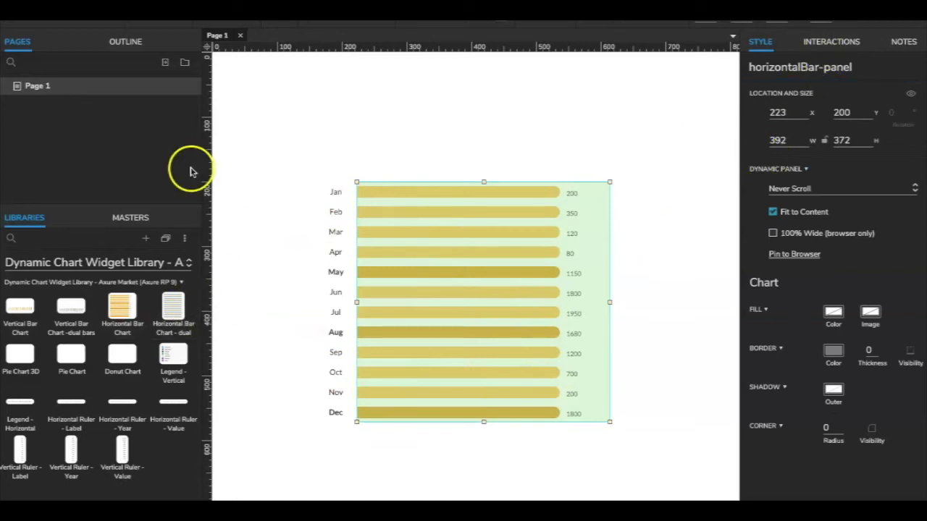
Examine the Maximum Value field in the Settings state of the horizontal bar chart panel
click(131, 45)
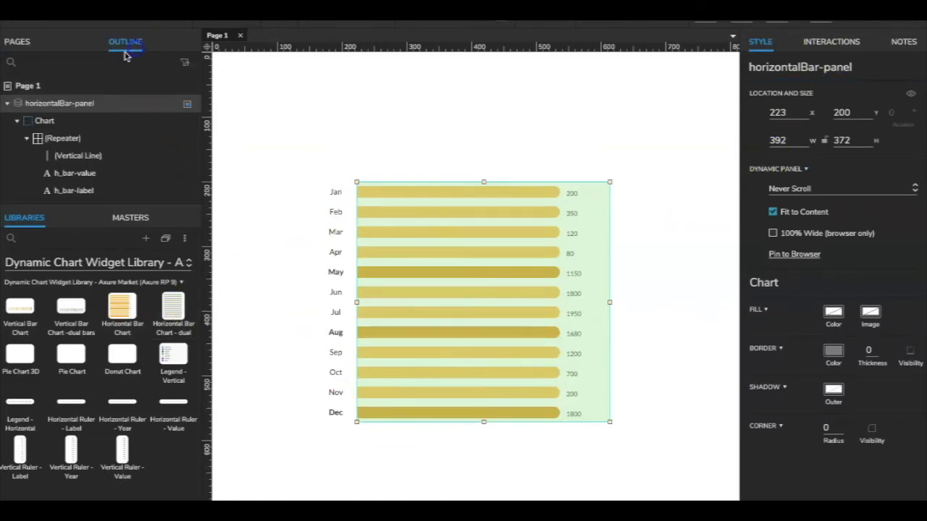
click(17, 121)
click(46, 140)
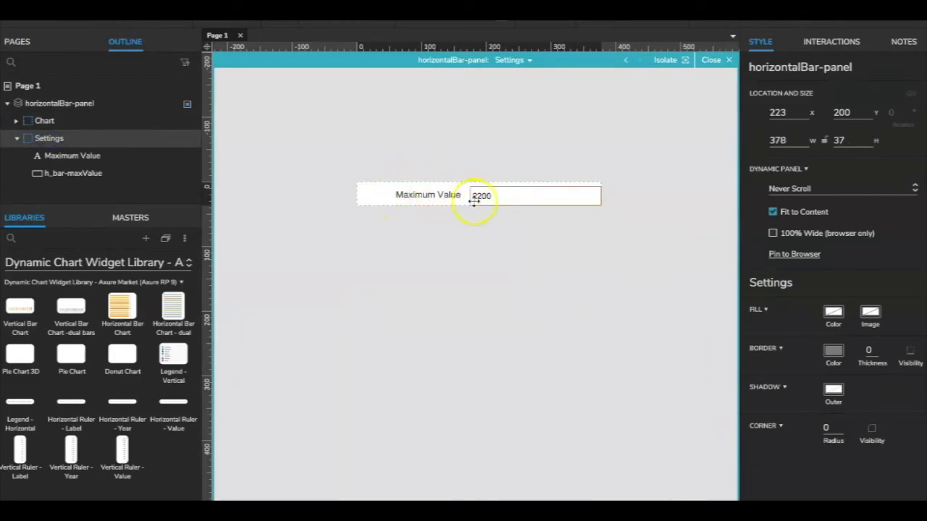
Examine the label, value and highlight data in the Chart state's repeater, view the chart in the browser preview, and return to Axure RP 9
click(43, 121)
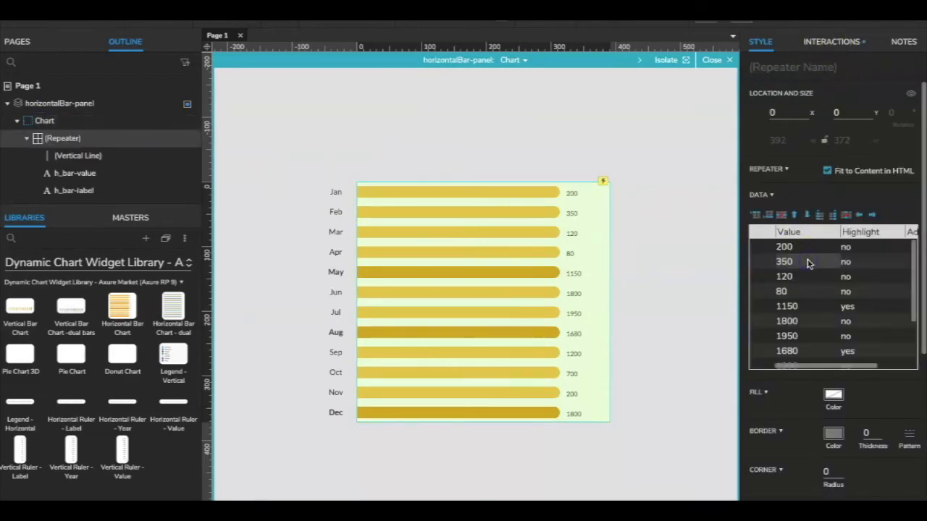
key(Left)
key(Left)
key(Left)
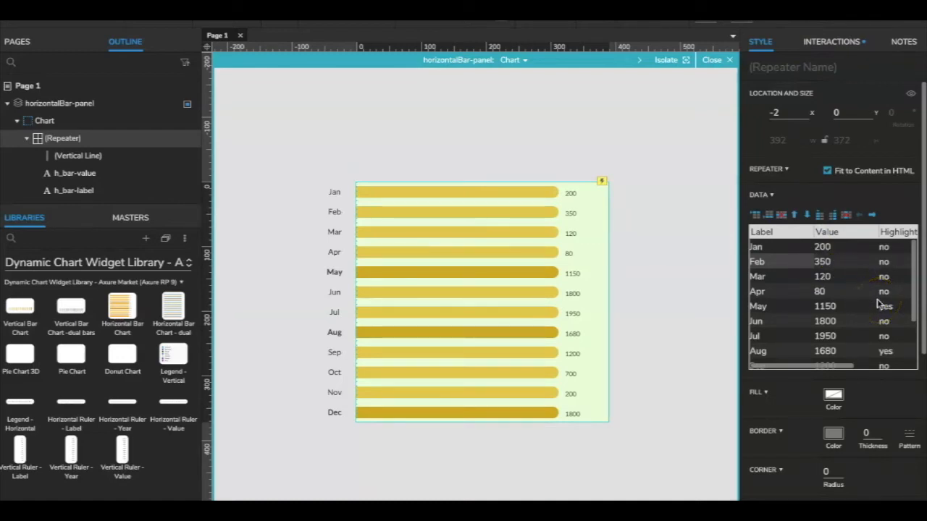
scroll(878, 304, right, 3)
scroll(878, 304, left, 3)
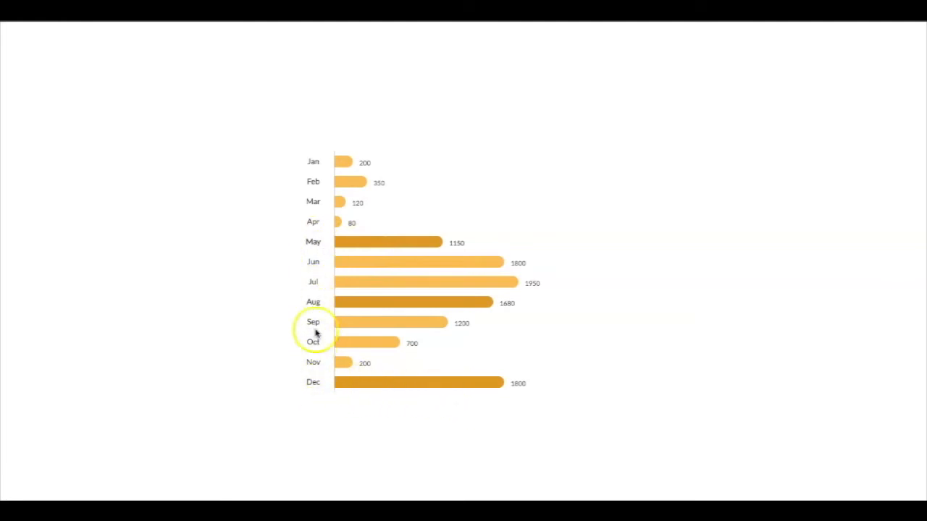
click(583, 496)
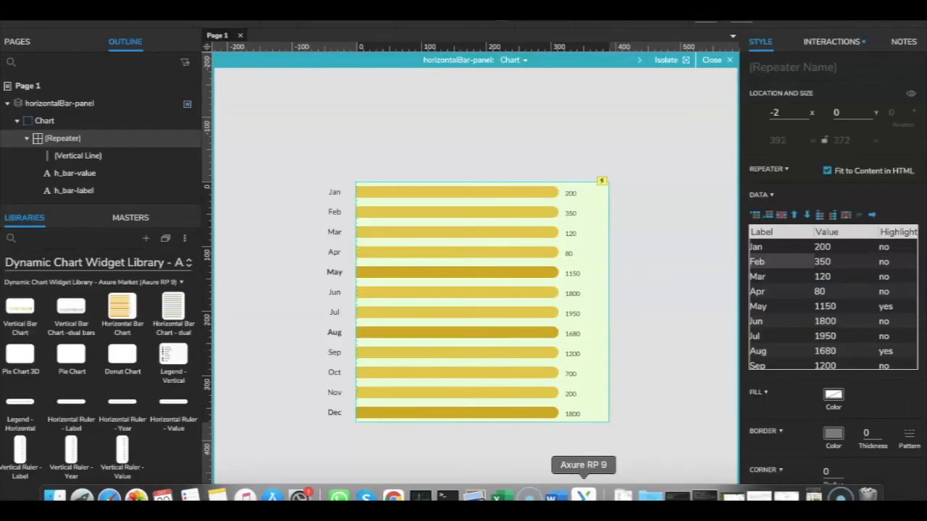
Delete the horizontal bar chart from Page 1
click(304, 183)
drag(308, 156, 613, 427)
key(Delete)
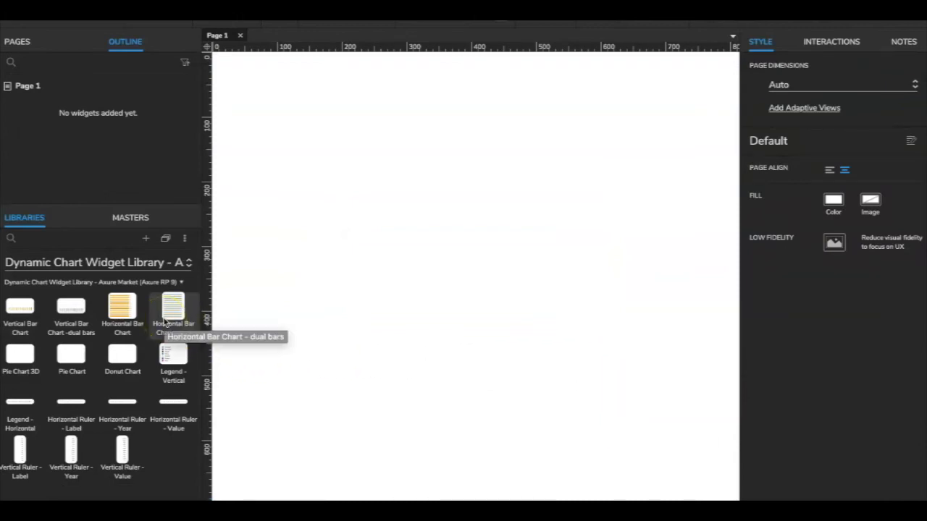
Place a Pie Chart 3D widget on the page at X 180, Y 193 and collapse its panel states in the outline
click(21, 352)
drag(161, 312, 329, 177)
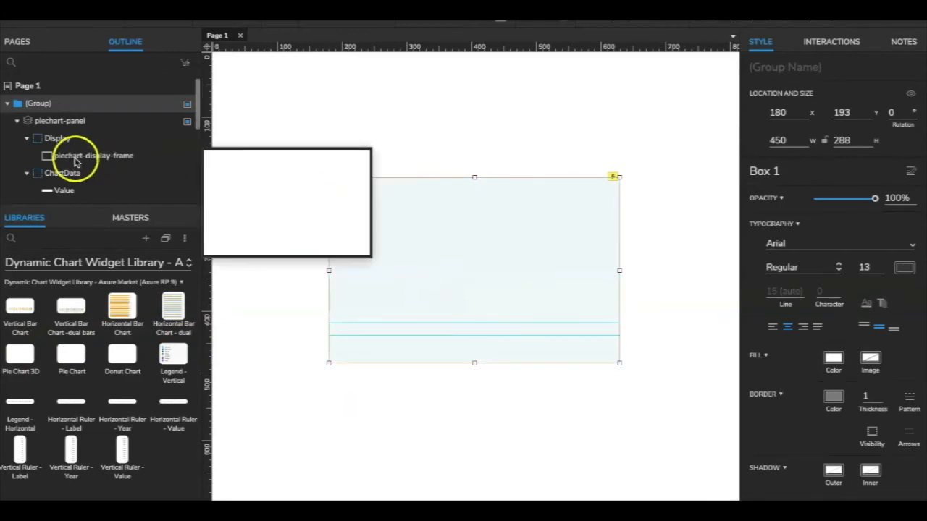
scroll(81, 172, down, 1)
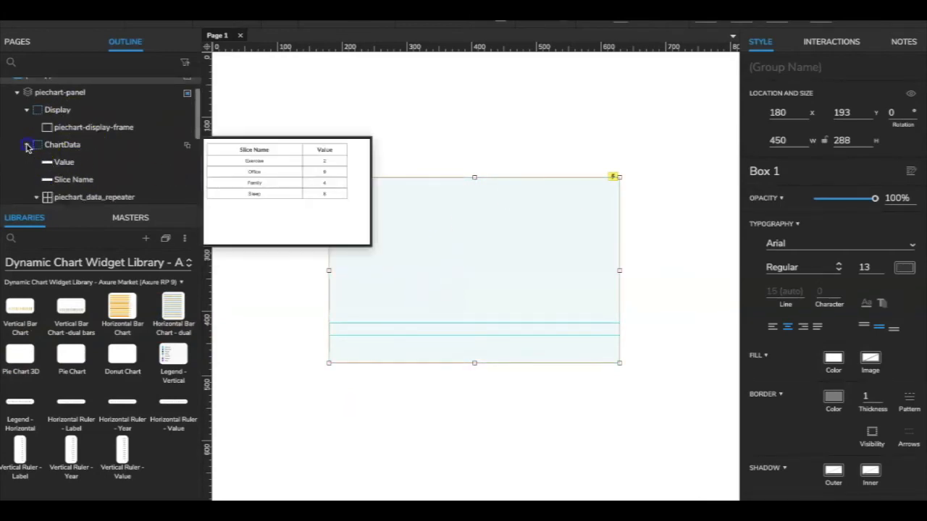
double_click(25, 144)
click(25, 110)
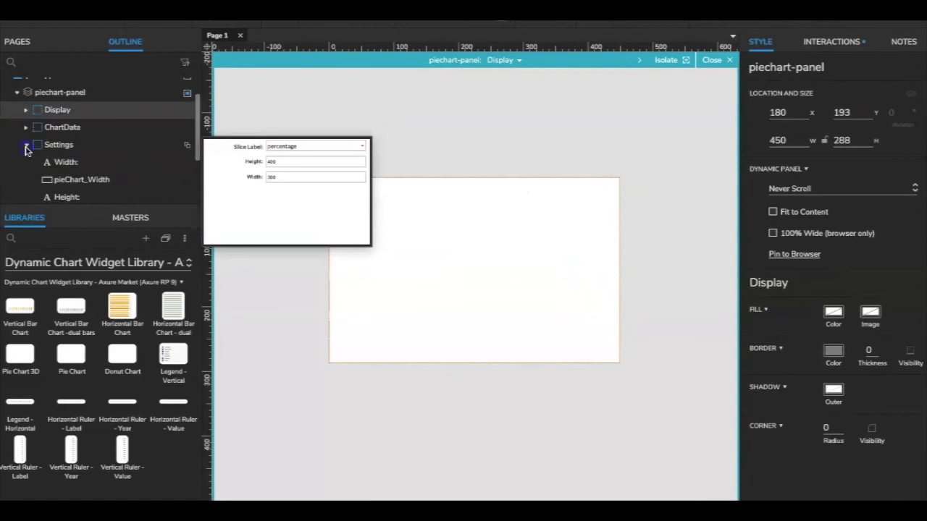
click(29, 146)
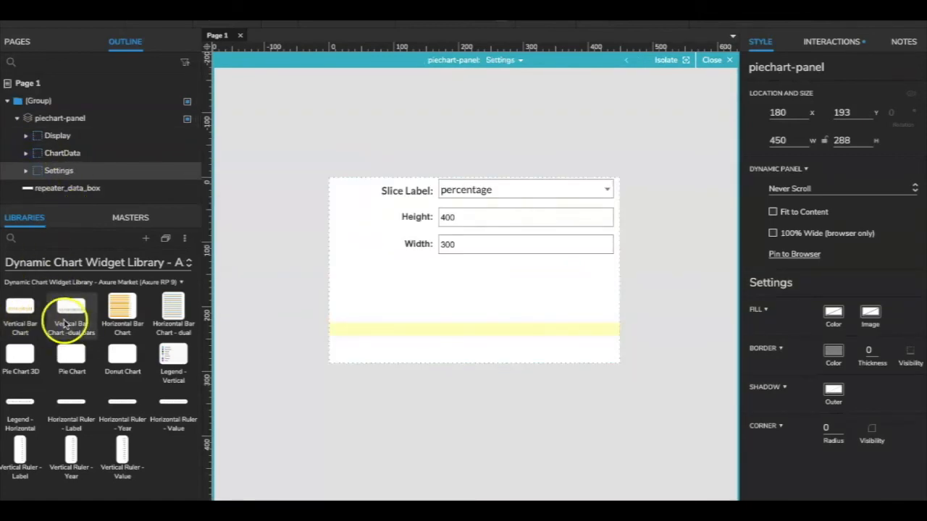
Examine the pie chart panel's Display and ChartData states, including the slice names and values in the data repeater
mouse_move(76, 178)
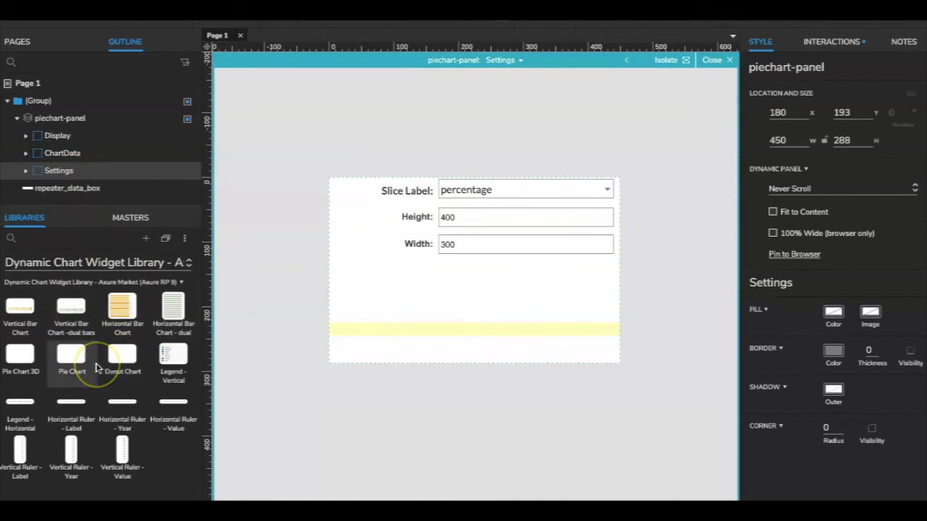
click(185, 308)
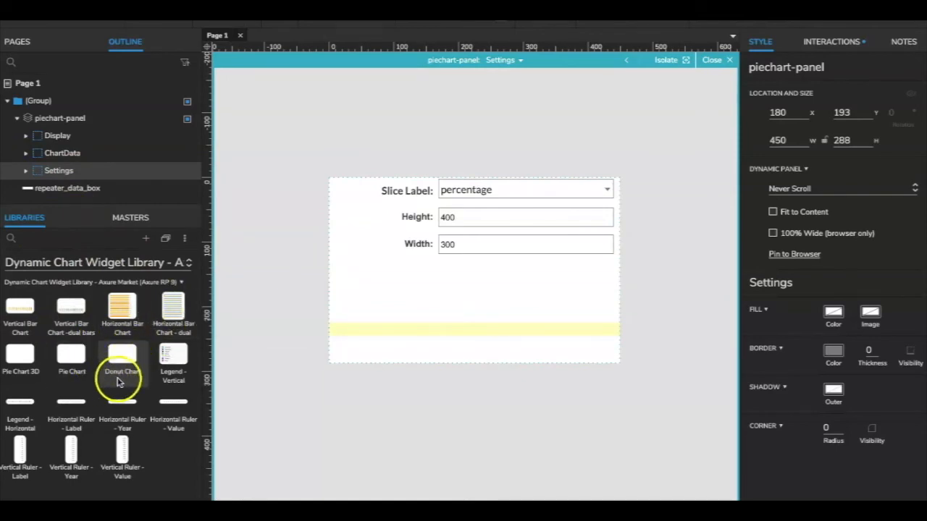
click(54, 136)
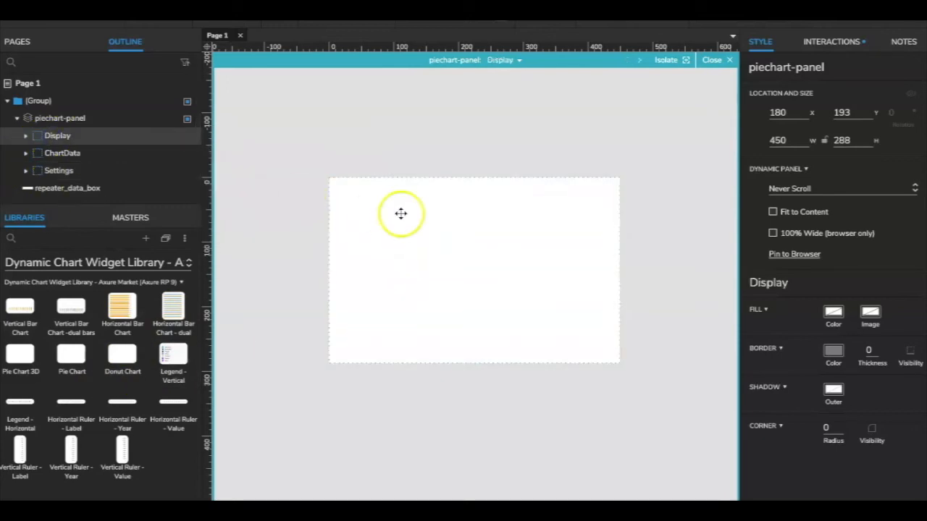
click(70, 154)
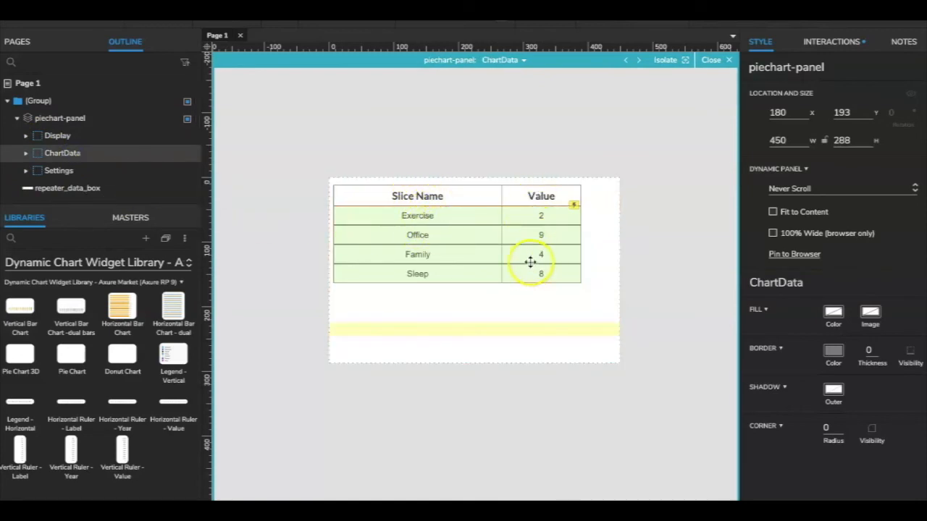
click(430, 225)
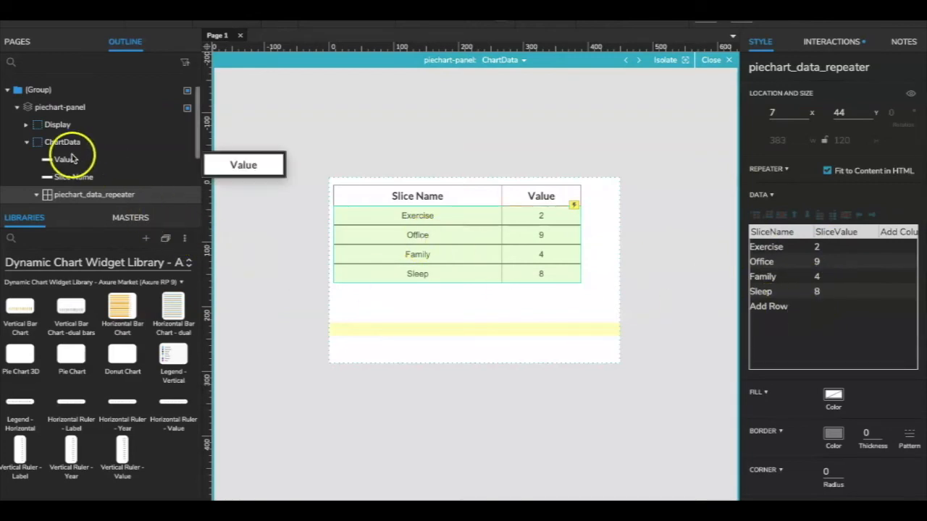
click(27, 144)
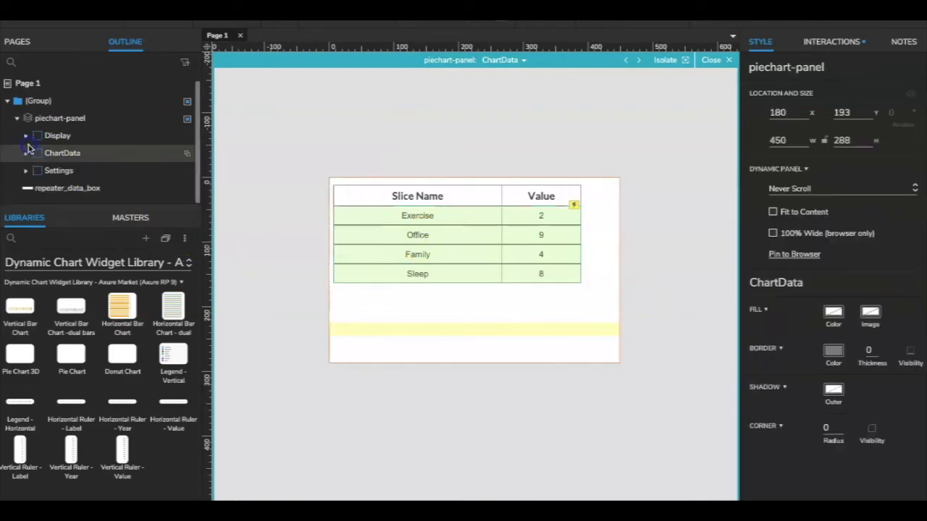
Examine the Slice Label droplist options in the pie chart's Settings state without changing them
click(59, 173)
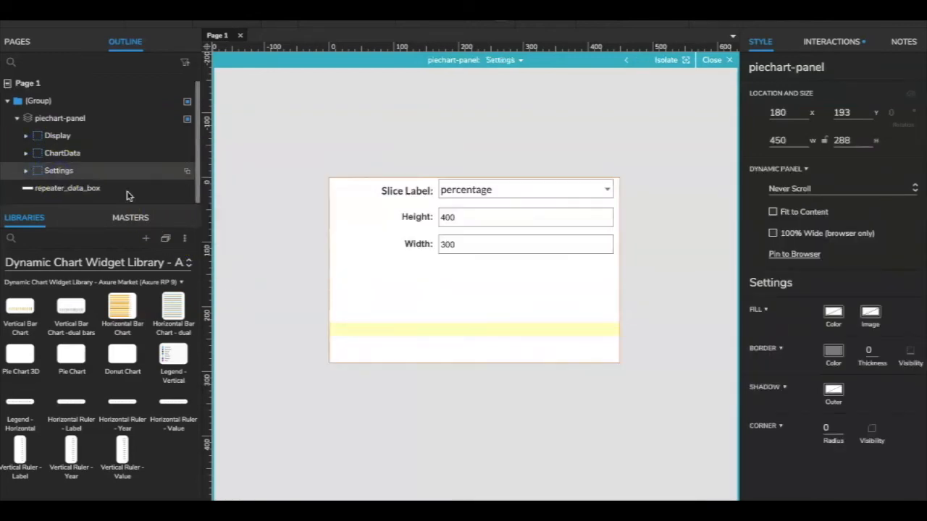
double_click(500, 190)
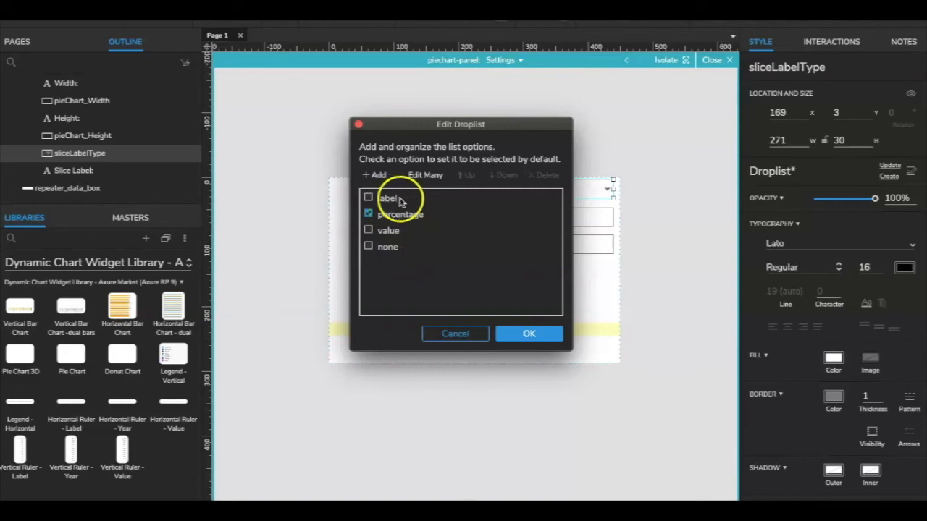
click(460, 333)
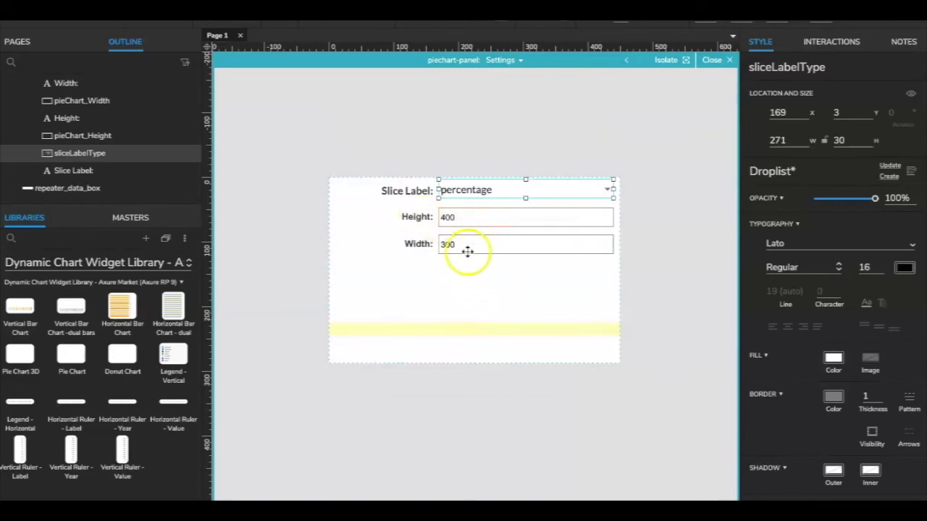
Inspect the Office slice of the 3D pie chart in the browser preview and switch back to Axure RP 9
click(280, 191)
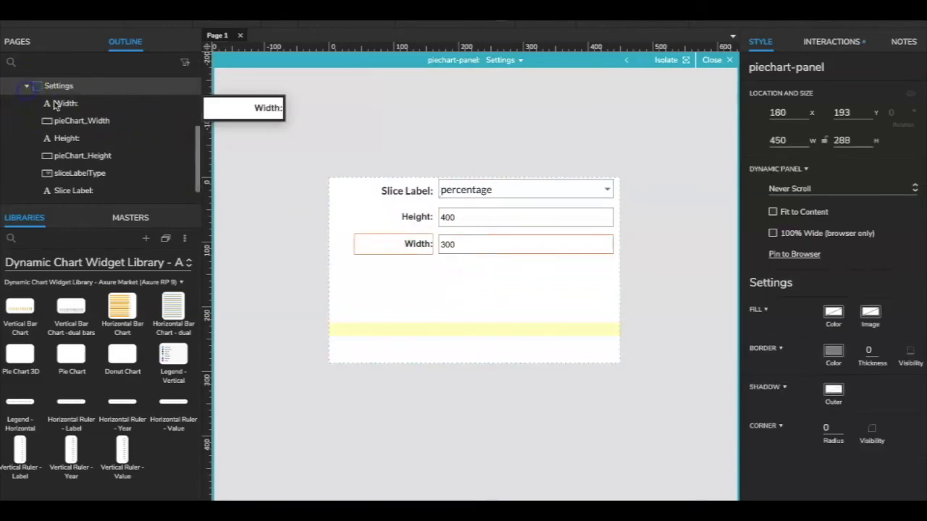
click(26, 85)
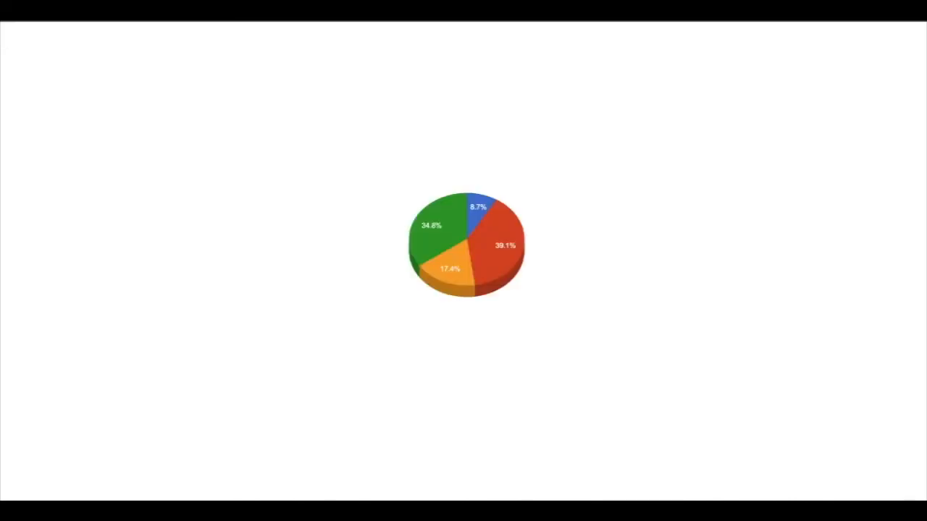
mouse_move(481, 249)
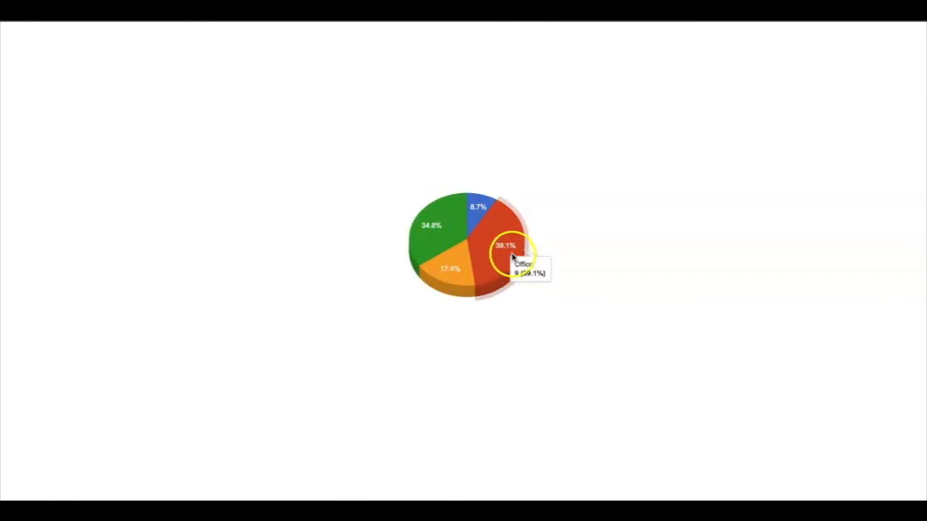
click(583, 497)
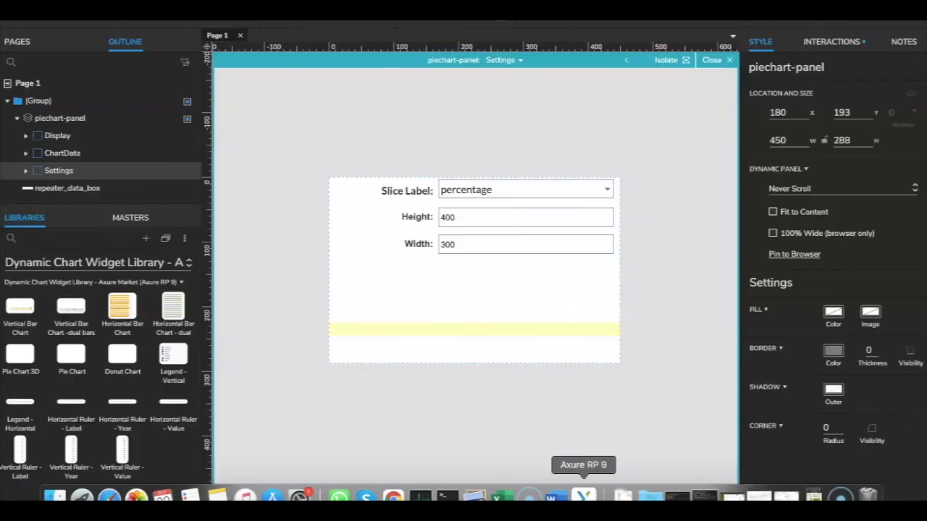
Leave the Settings state and delete the 3D pie chart group from the page
click(13, 105)
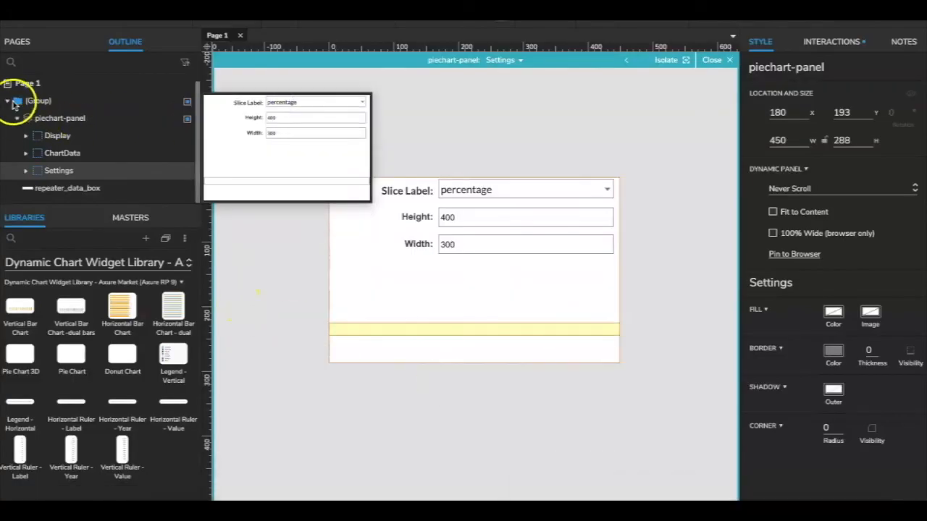
click(326, 93)
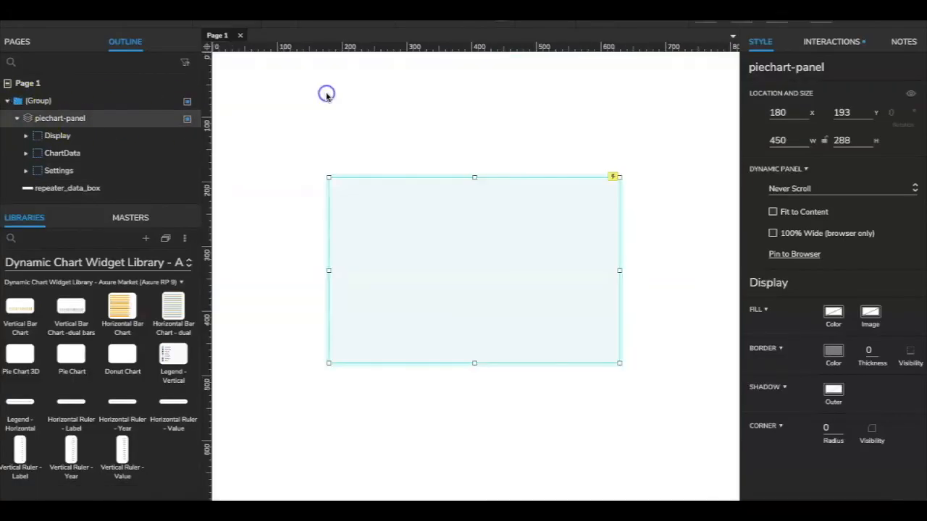
click(327, 126)
click(377, 208)
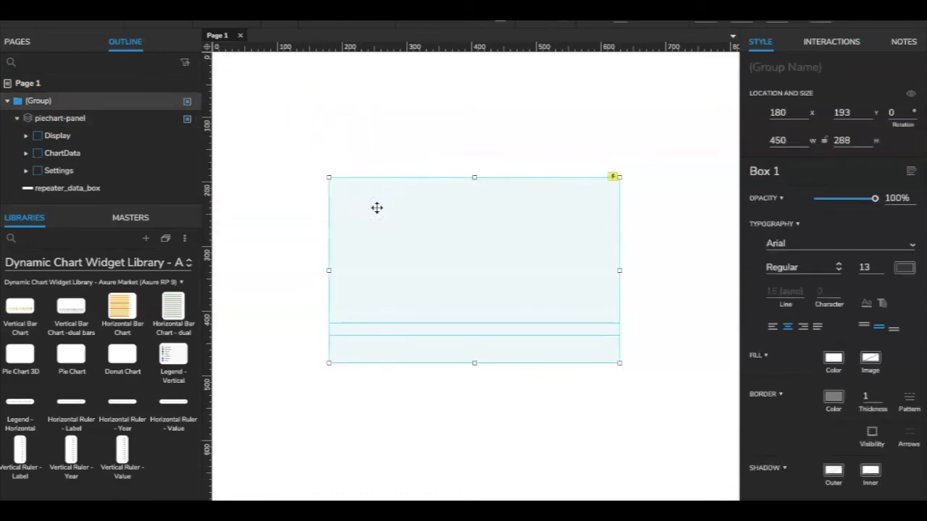
key(Delete)
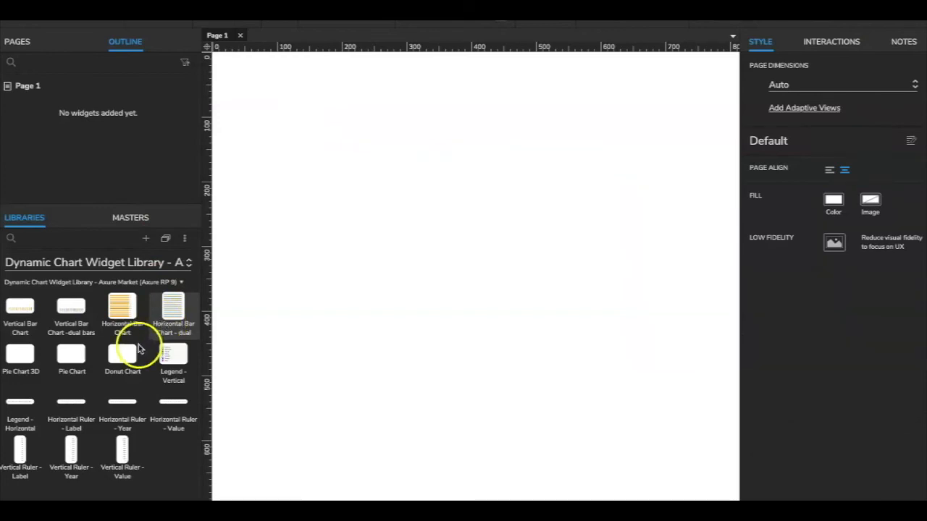
Place a flat Pie Chart widget on the page at X 194, Y 166 and open its Settings state
drag(72, 353, 338, 159)
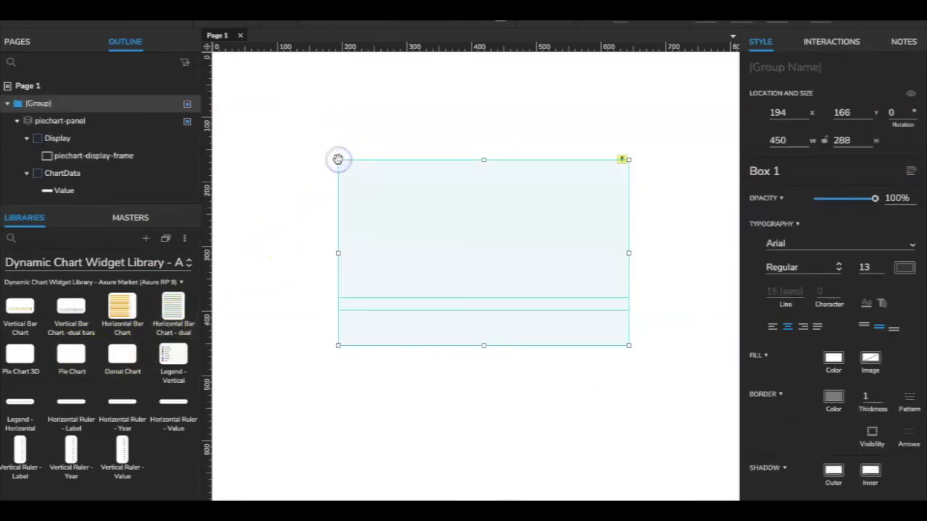
click(29, 141)
click(26, 156)
click(25, 156)
click(53, 174)
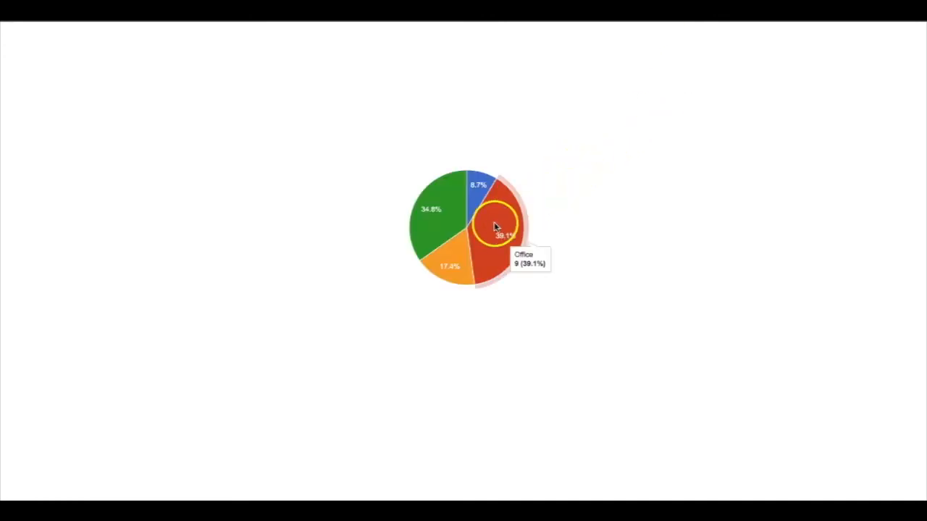
Inspect the Sleep and Exercise slices of the flat pie chart in the browser preview and switch back to Axure RP 9
mouse_move(439, 192)
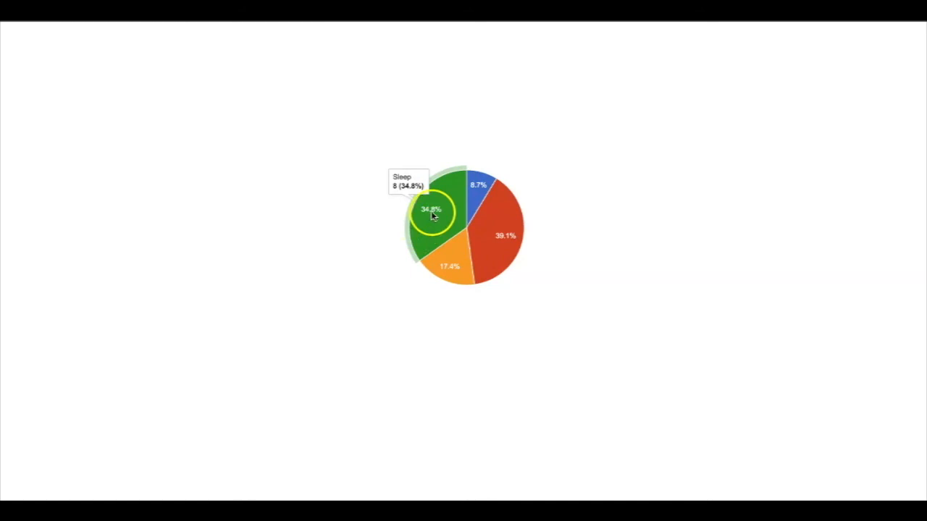
mouse_move(492, 238)
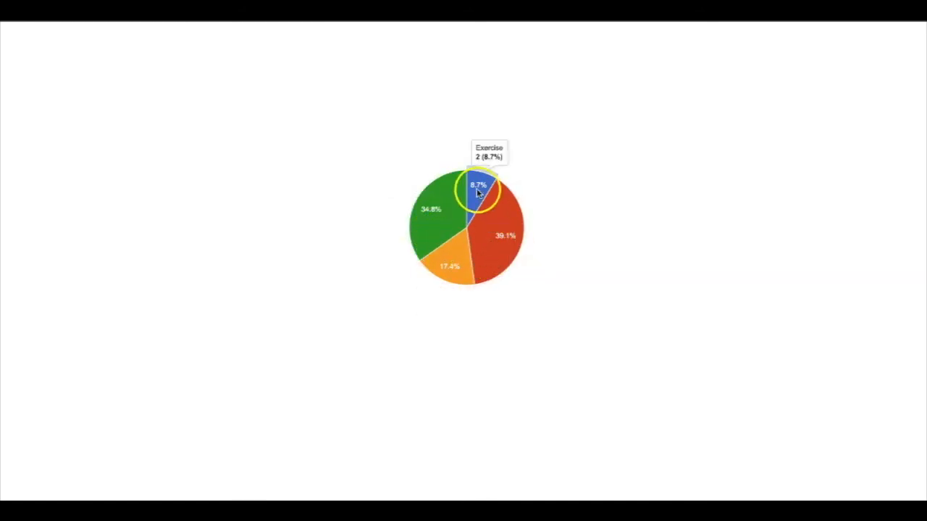
mouse_move(623, 498)
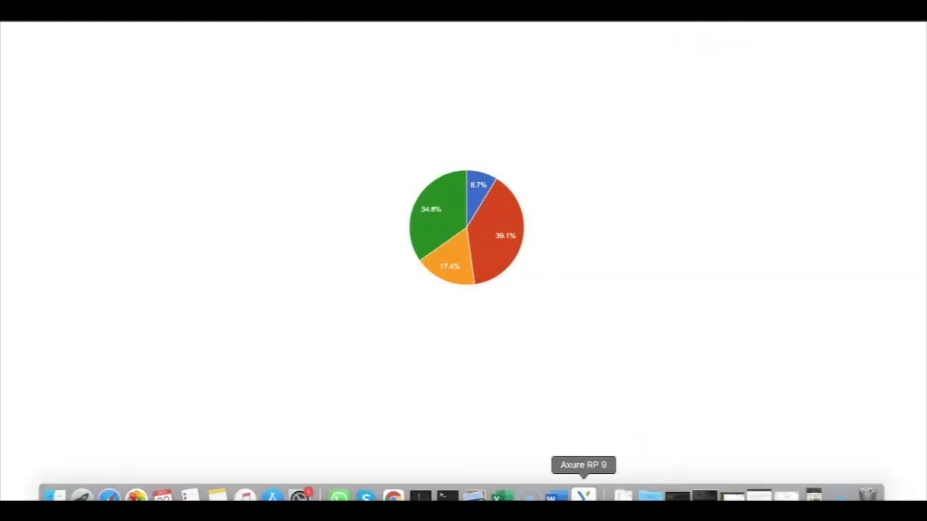
click(585, 498)
Set the default option of the pie chart's Slice Label droplist to value
double_click(496, 173)
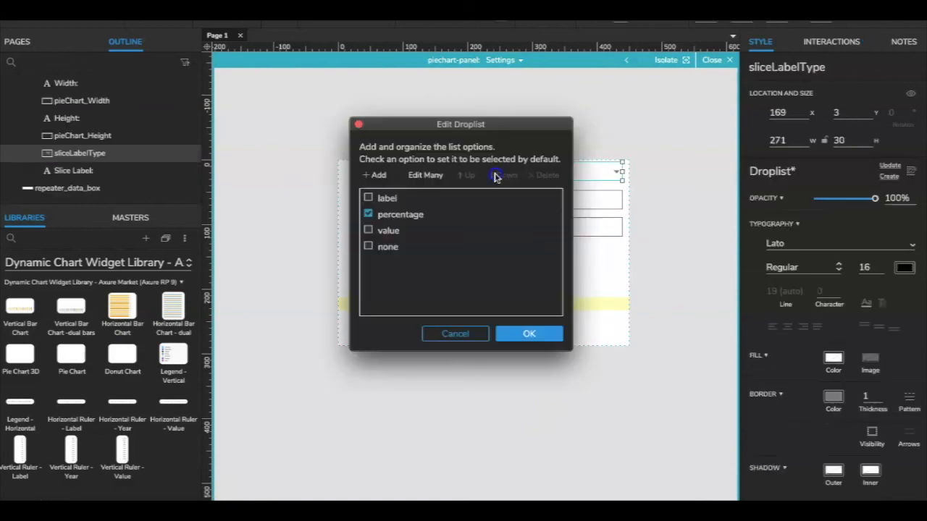
click(368, 231)
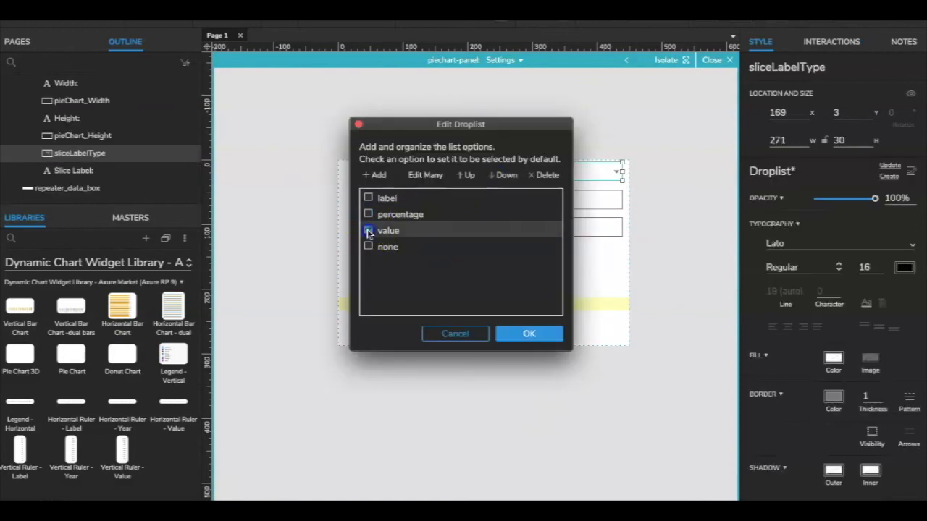
click(512, 333)
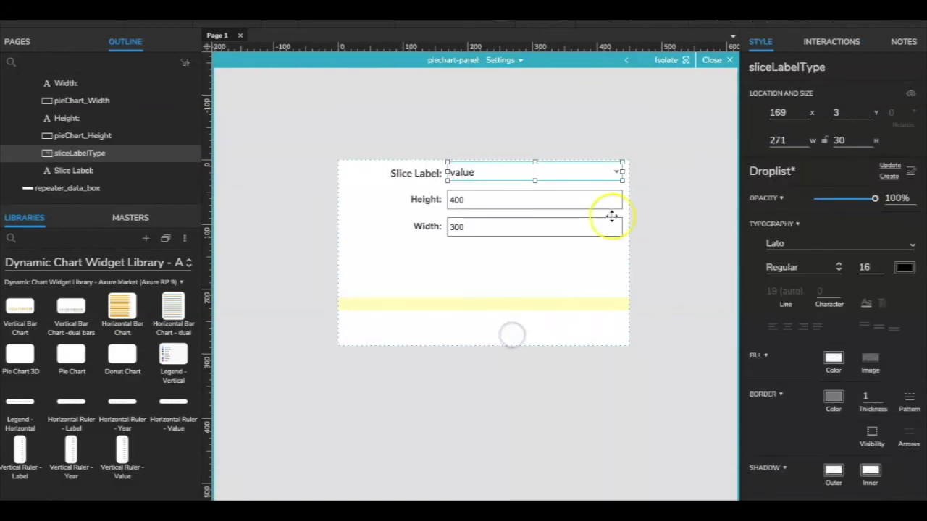
click(659, 184)
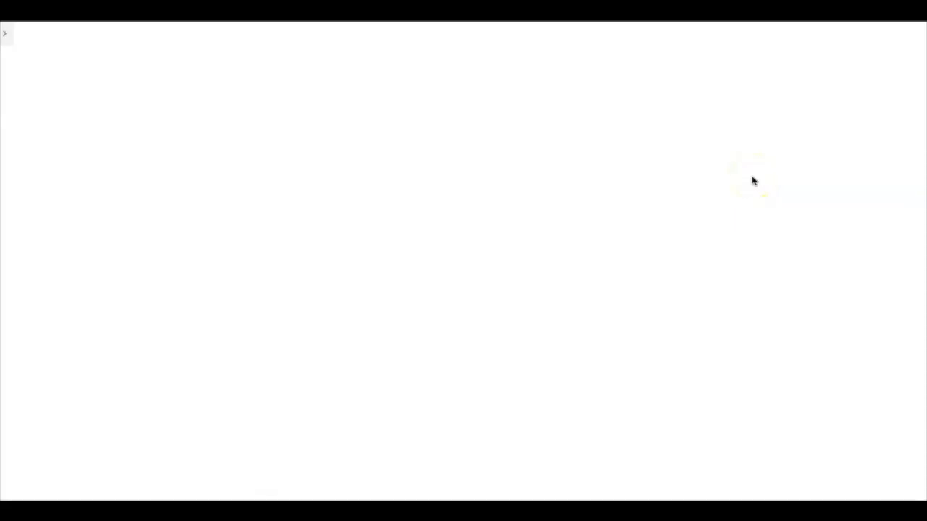
Inspect the value labels on the Exercise and Sleep slices in the browser preview and switch back to Axure RP 9
mouse_move(478, 190)
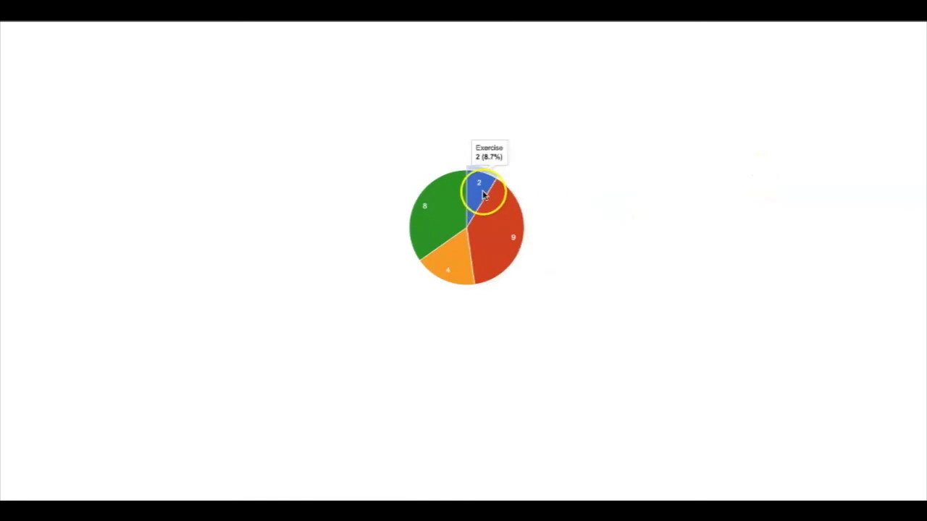
mouse_move(445, 194)
click(426, 206)
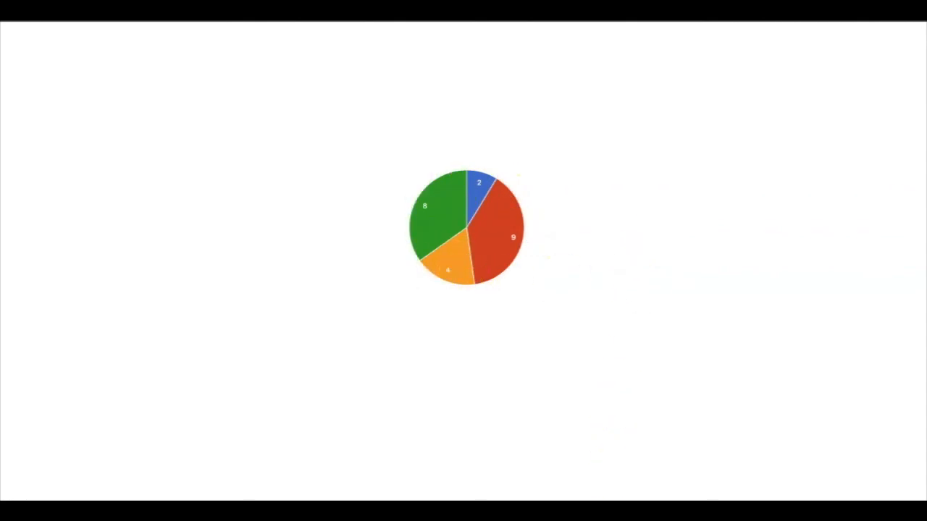
click(586, 493)
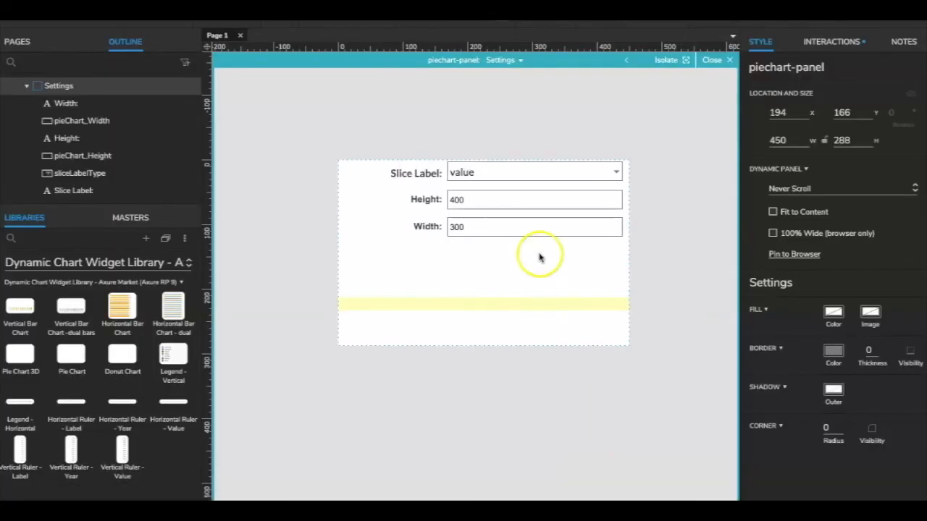
Set the default option of the pie chart's Slice Label droplist to label
double_click(524, 176)
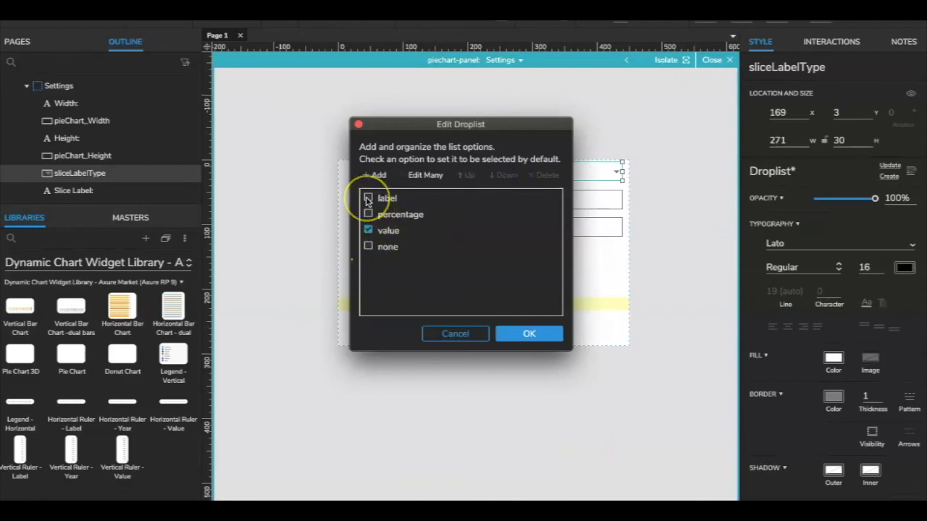
click(367, 198)
click(508, 333)
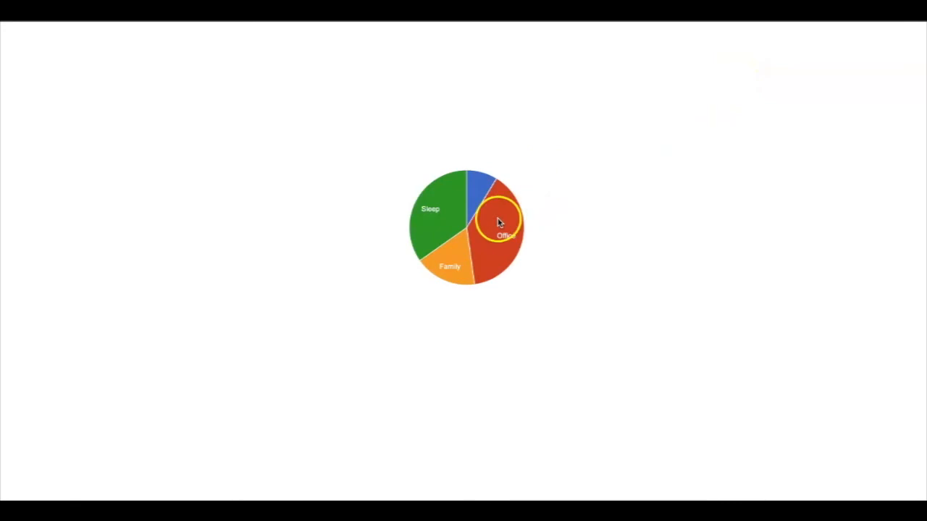
Inspect the name labels on the Family and Exercise slices in the browser preview and switch back to Axure RP 9
mouse_move(446, 255)
mouse_move(483, 185)
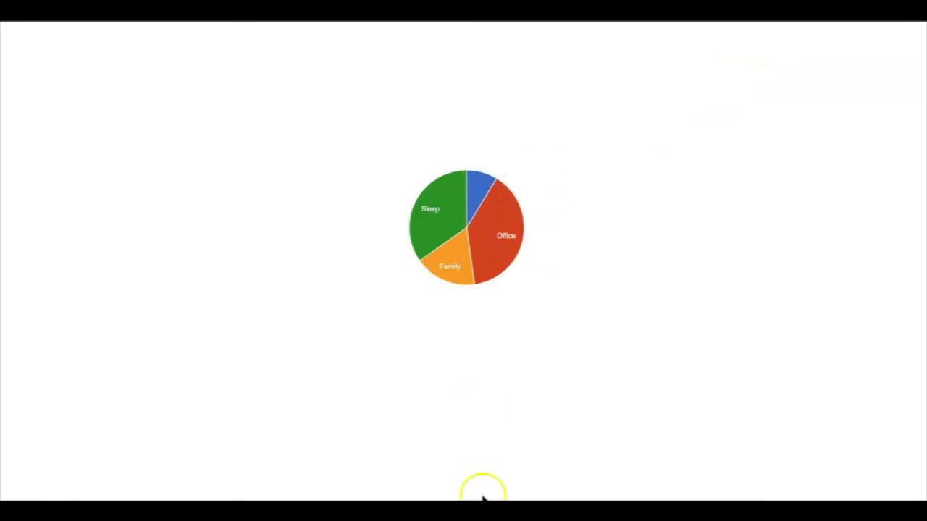
mouse_move(528, 498)
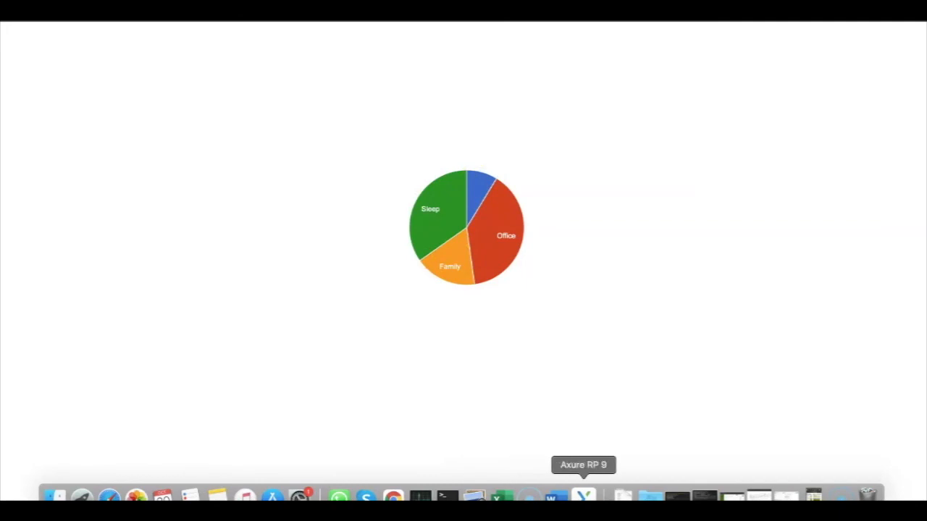
click(583, 497)
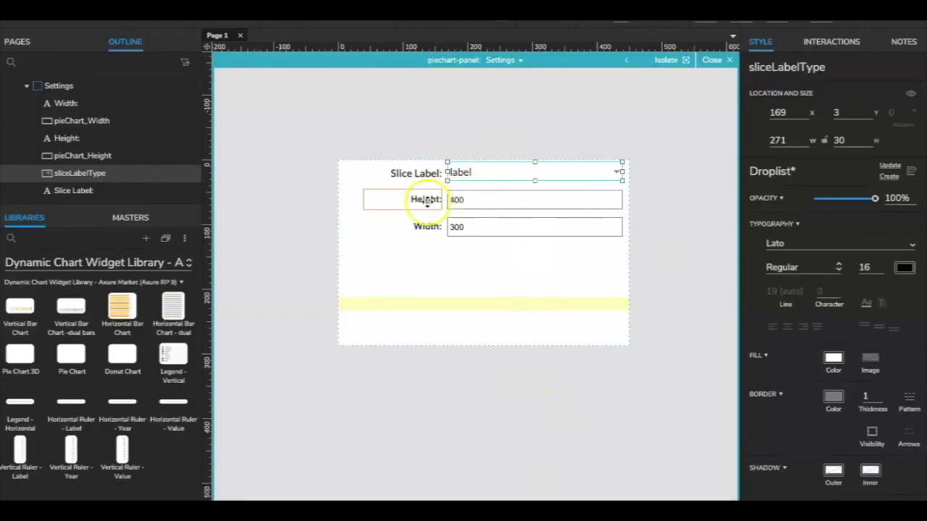
Leave the Settings state and select the flat pie chart on the page
click(280, 174)
click(281, 171)
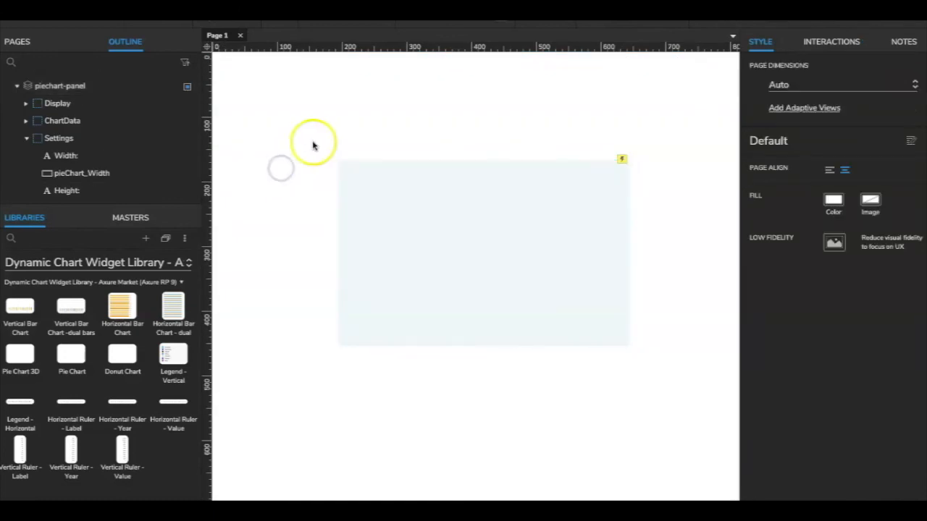
click(410, 192)
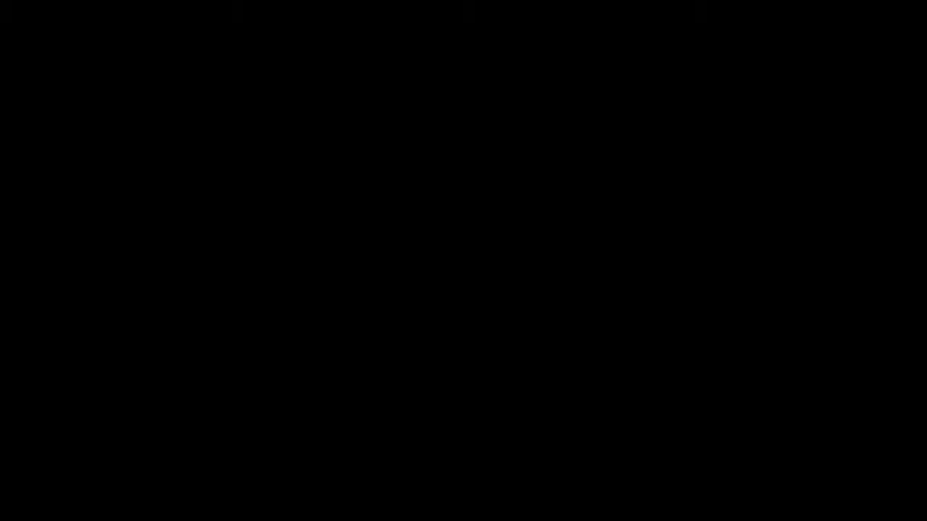